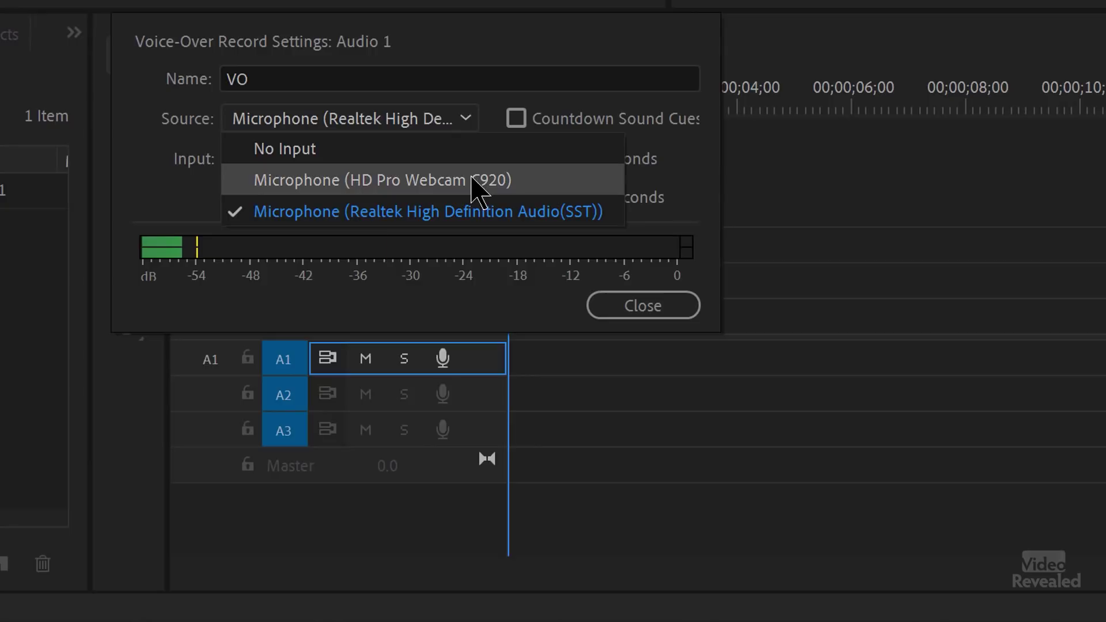
Set the Audio 1 voice-over source and input to the HD Pro Webcam C920 microphone, enabling 3-second preroll and 2-second postroll.
left_click(477, 180)
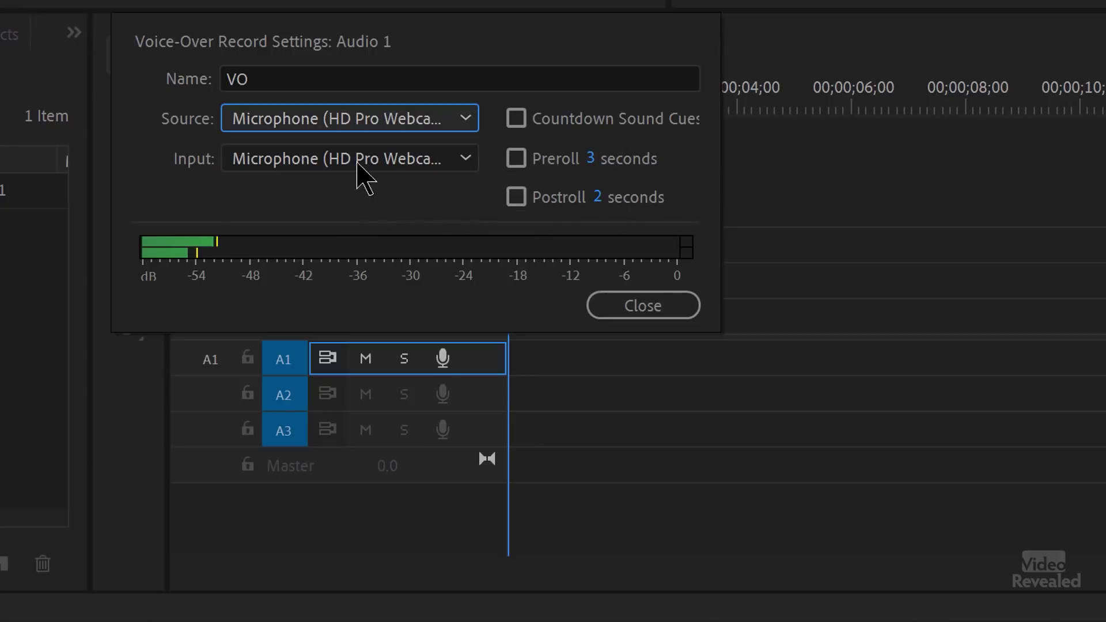
left_click(443, 167)
left_click(442, 189)
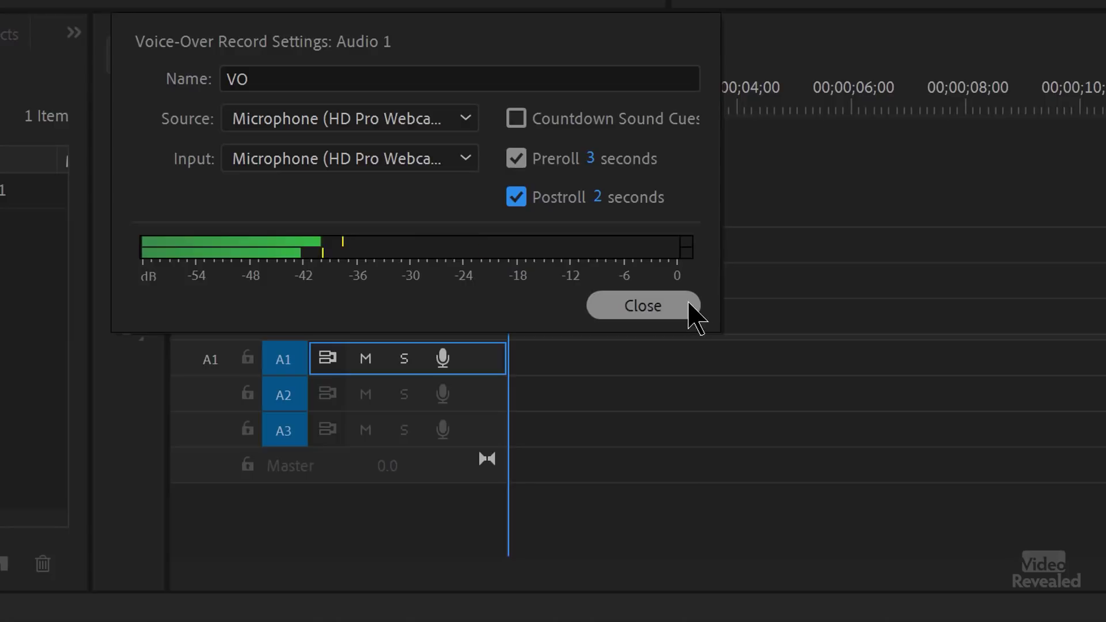
left_click(659, 326)
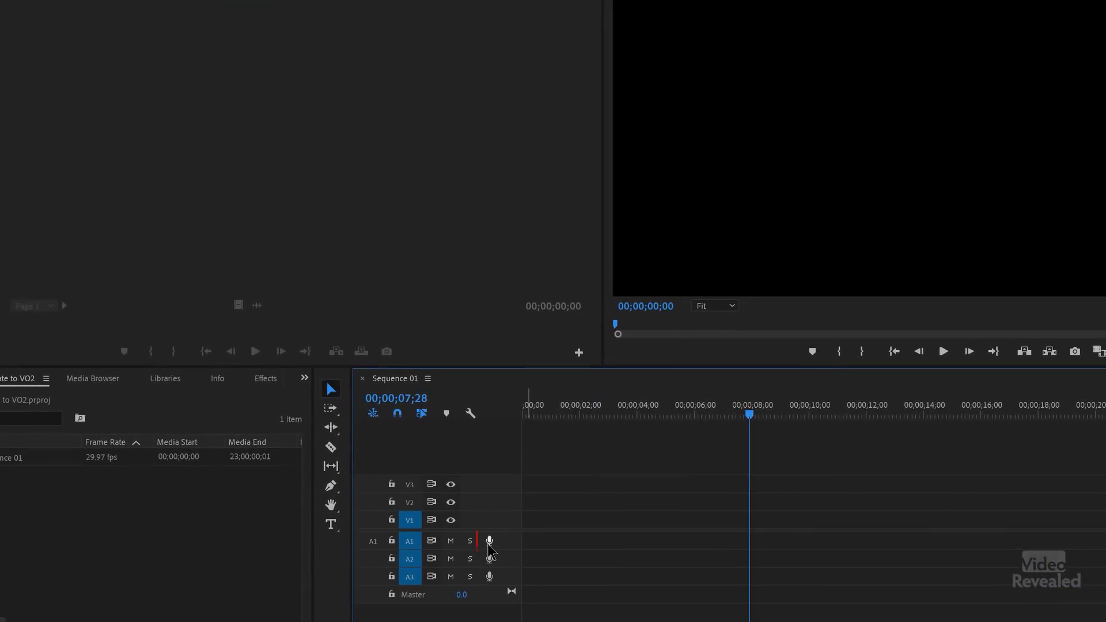
Record a voice-over of about 10 seconds on track A1, starting from the playhead at 00;00;07;28.
left_click(490, 542)
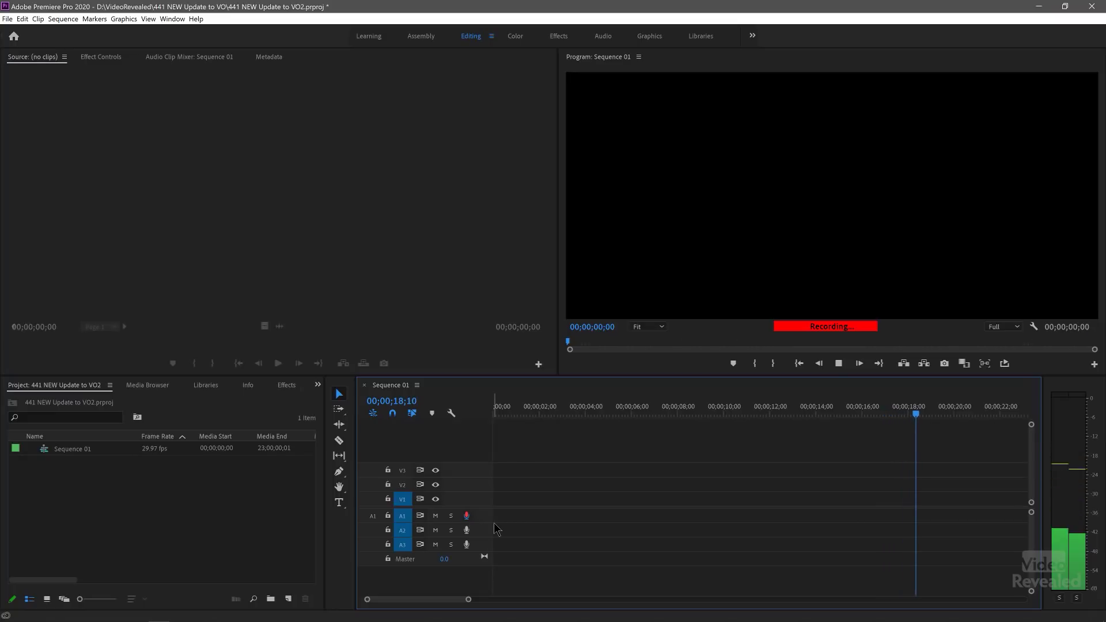
key("space")
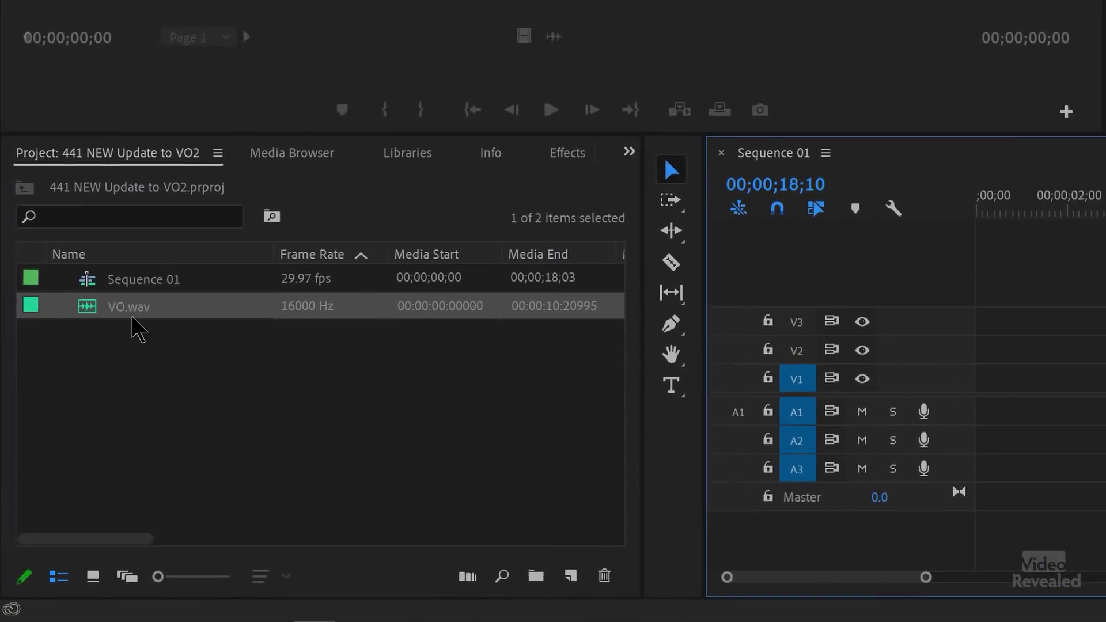
mouse_move(89, 303)
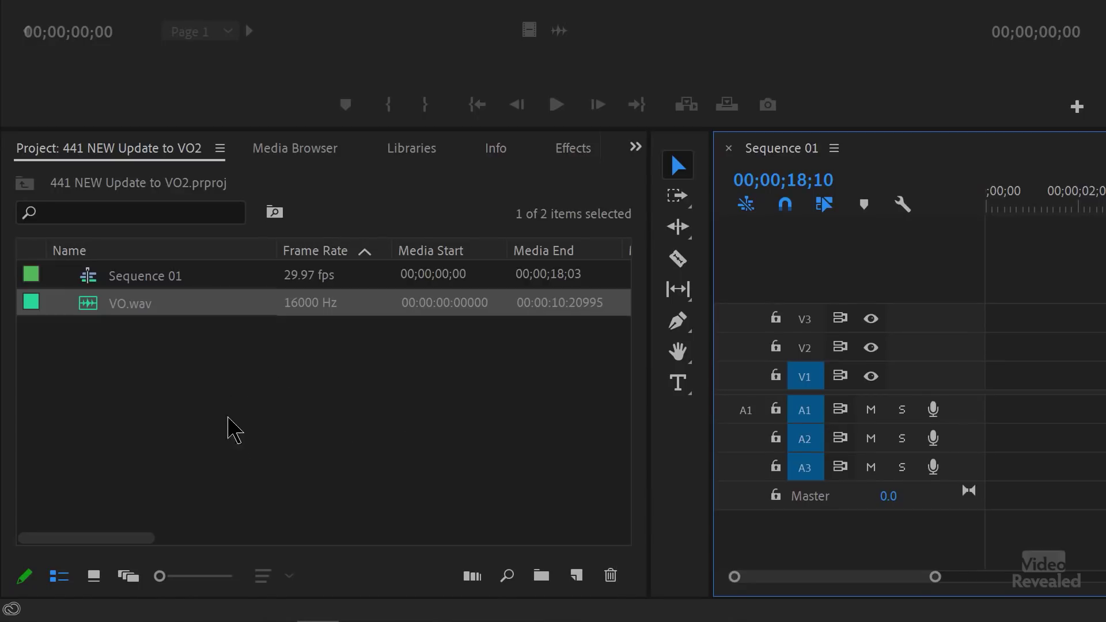
Reveal the project in File Explorer and open the 441 NEW Update to VO2 folder inside Adobe Premiere Pro Captured Audio.
right_click(309, 396)
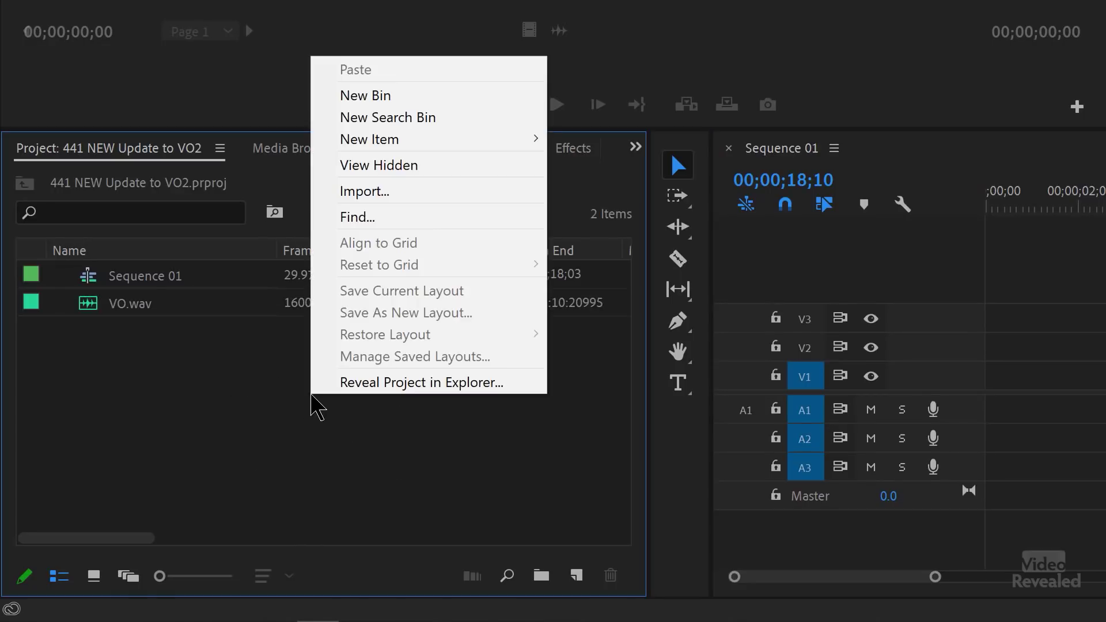
left_click(526, 383)
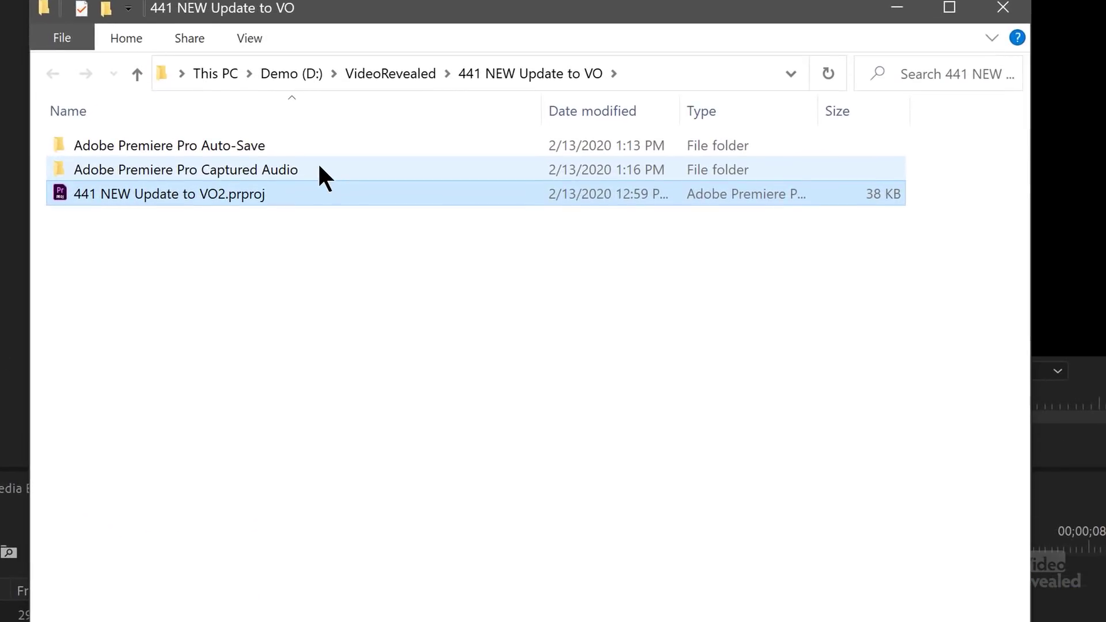
double_click(319, 168)
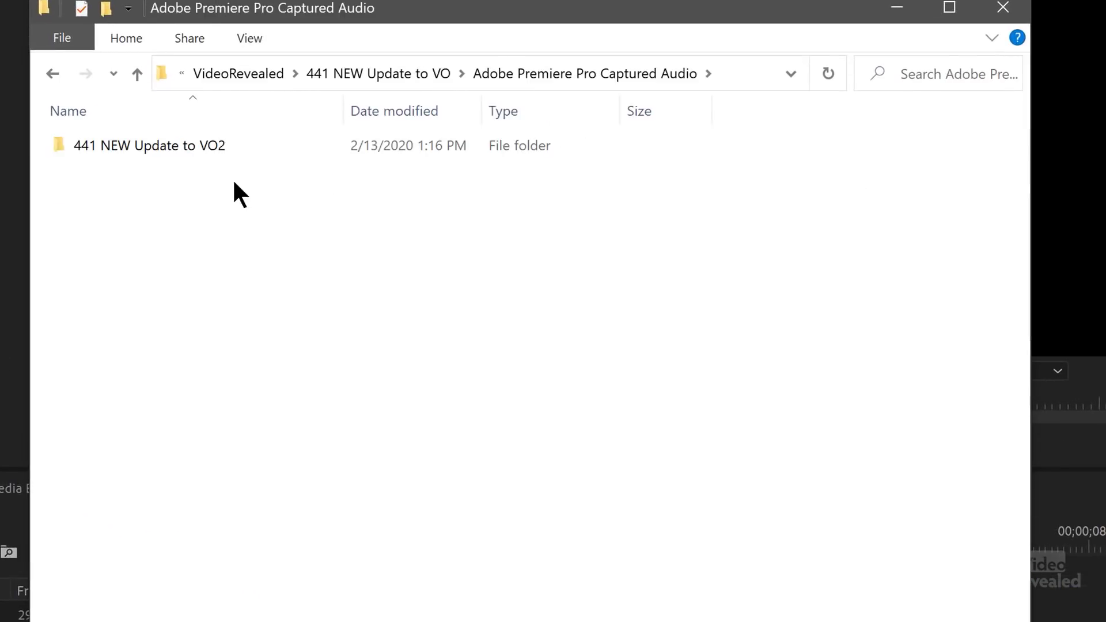
double_click(269, 149)
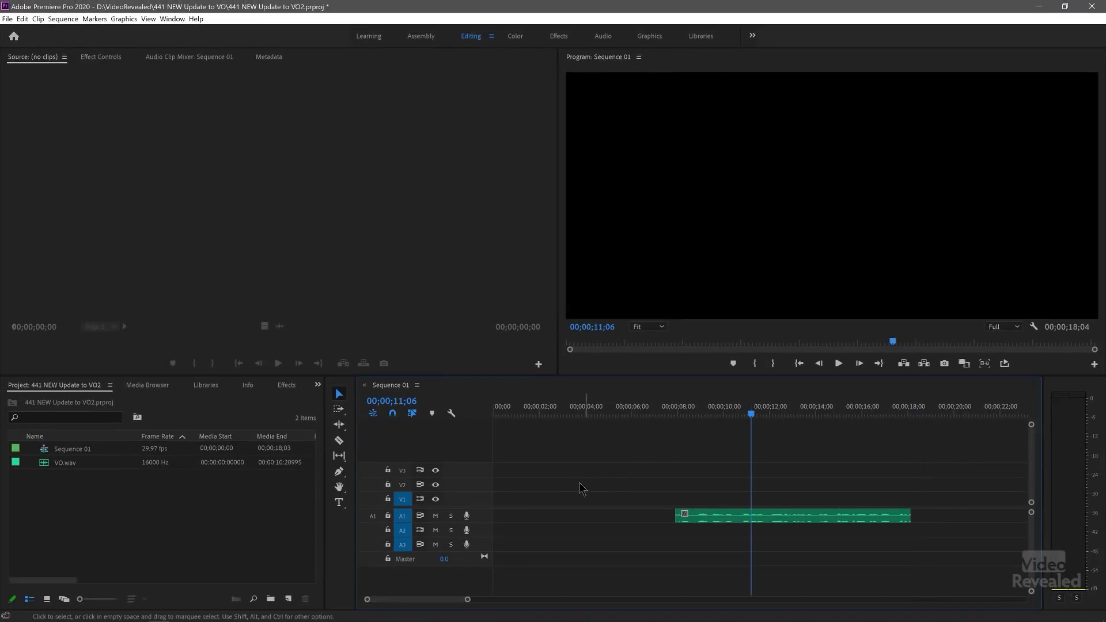
Return to Premiere Pro, move the playhead to 00;00;03;21 and record a voice-over of about 10 seconds on track A2.
left_click(579, 411)
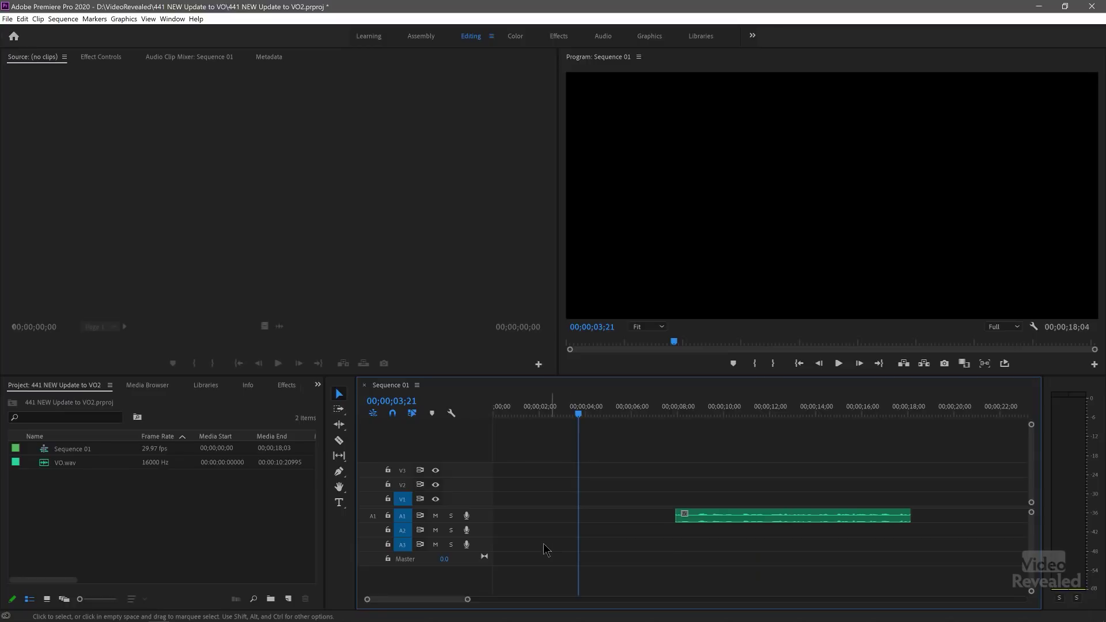
left_click(467, 530)
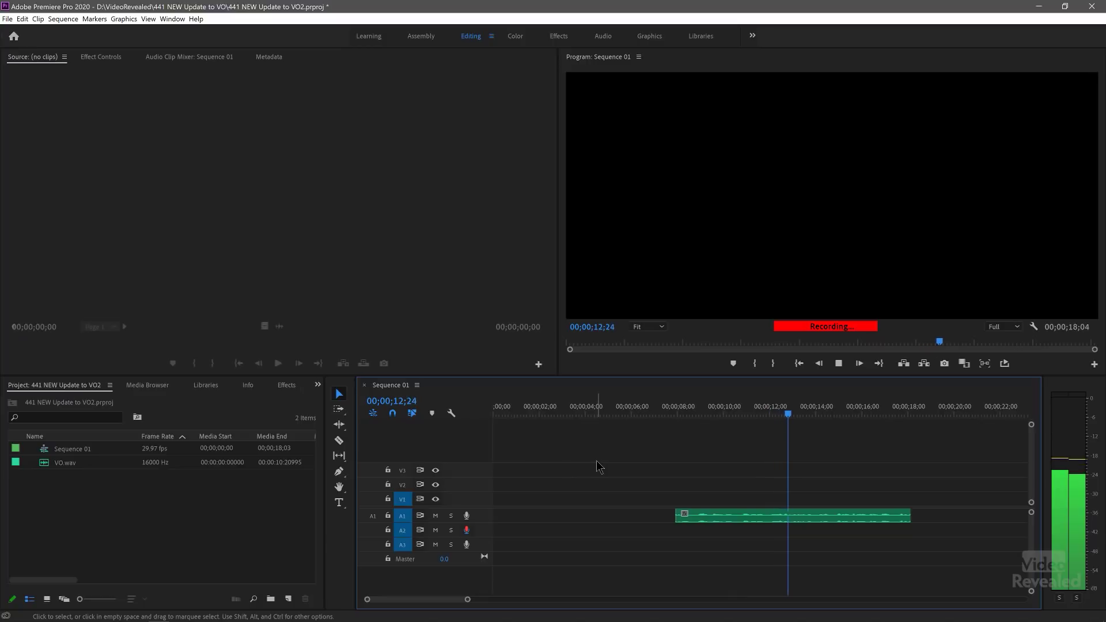
key("space")
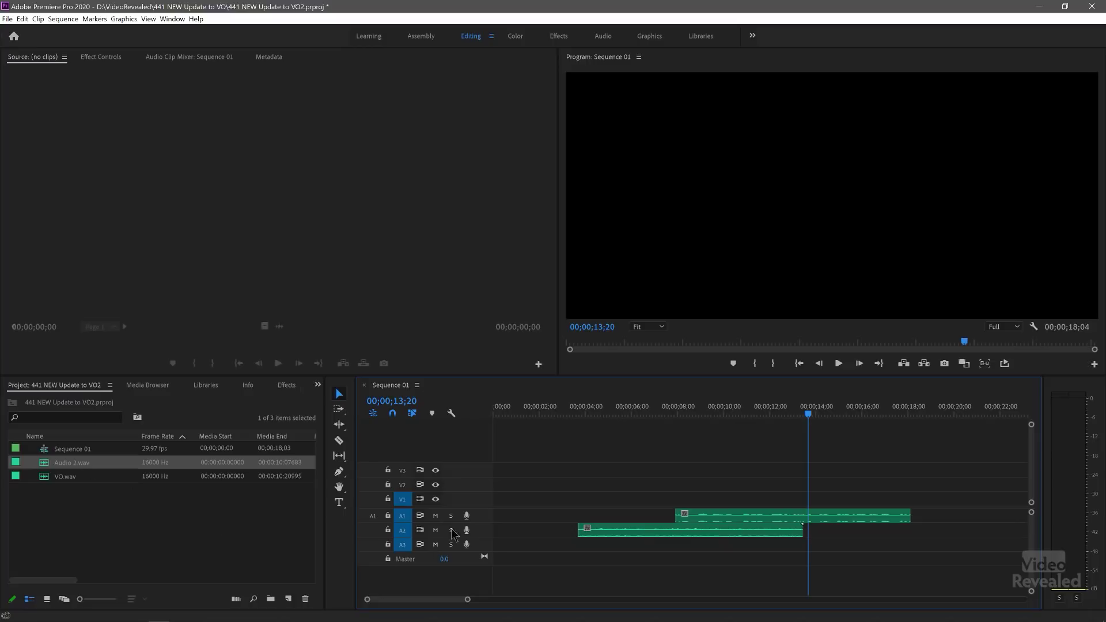
View the voice-over record settings of track A2, close them and clear the selection in the project bin.
right_click(477, 533)
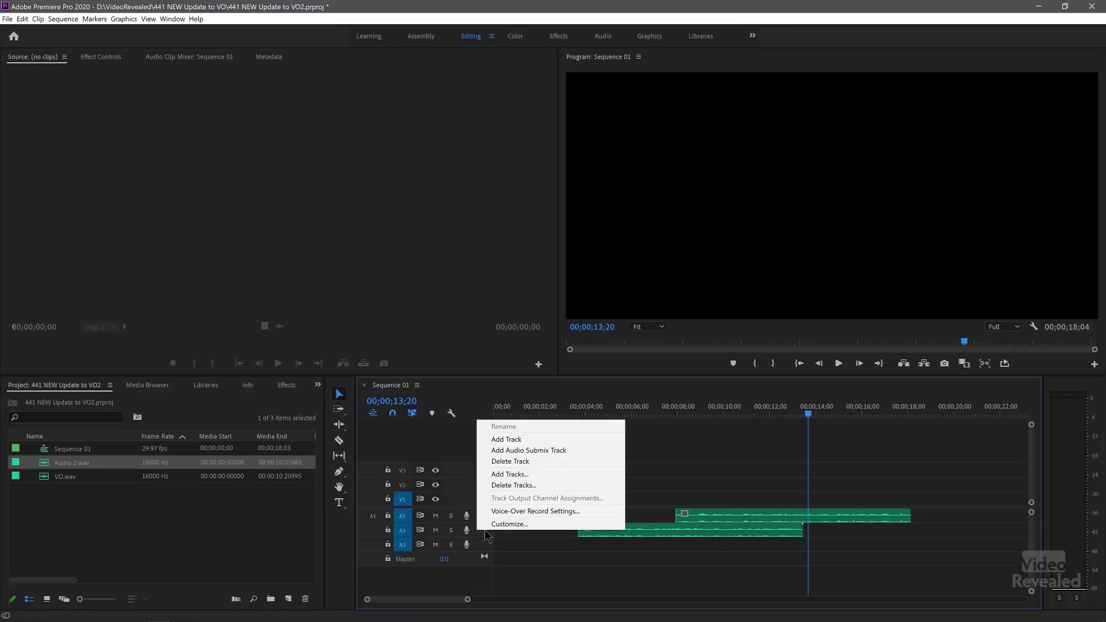
left_click(507, 510)
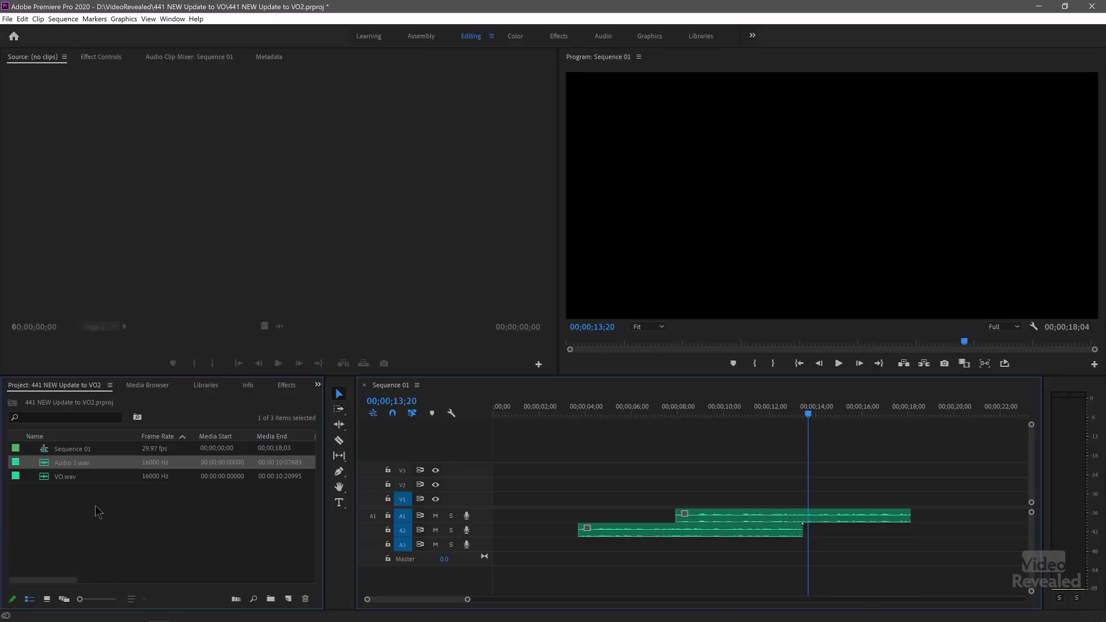
left_click(102, 510)
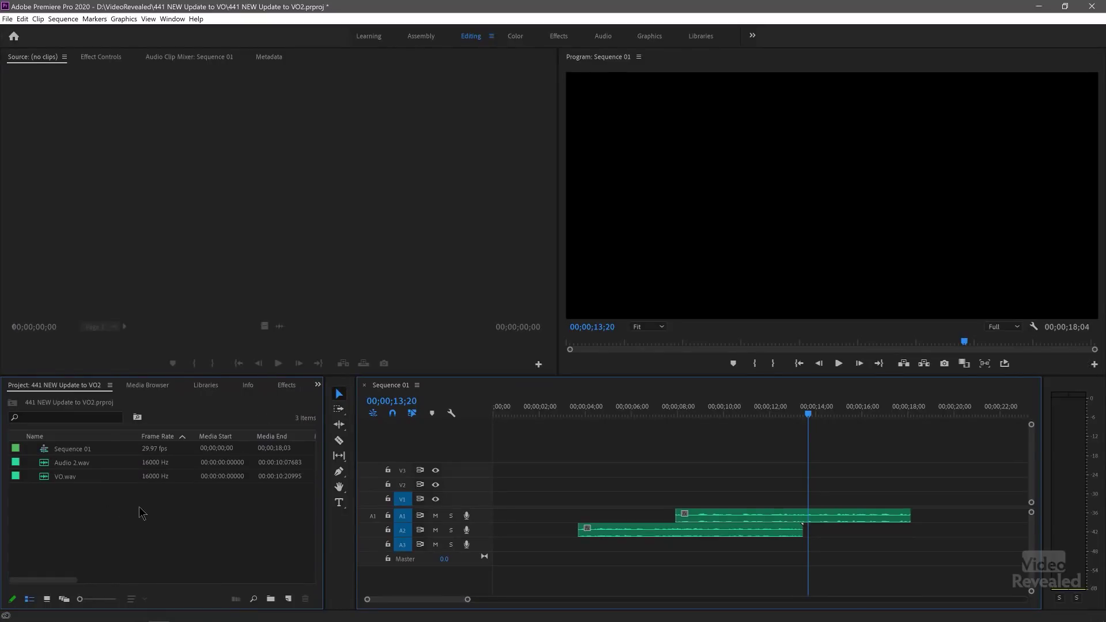
Switch to File Explorer to check the captured audio files and the 441 NEW Update to VO project folder, and return to Premiere Pro.
key("alt+Tab")
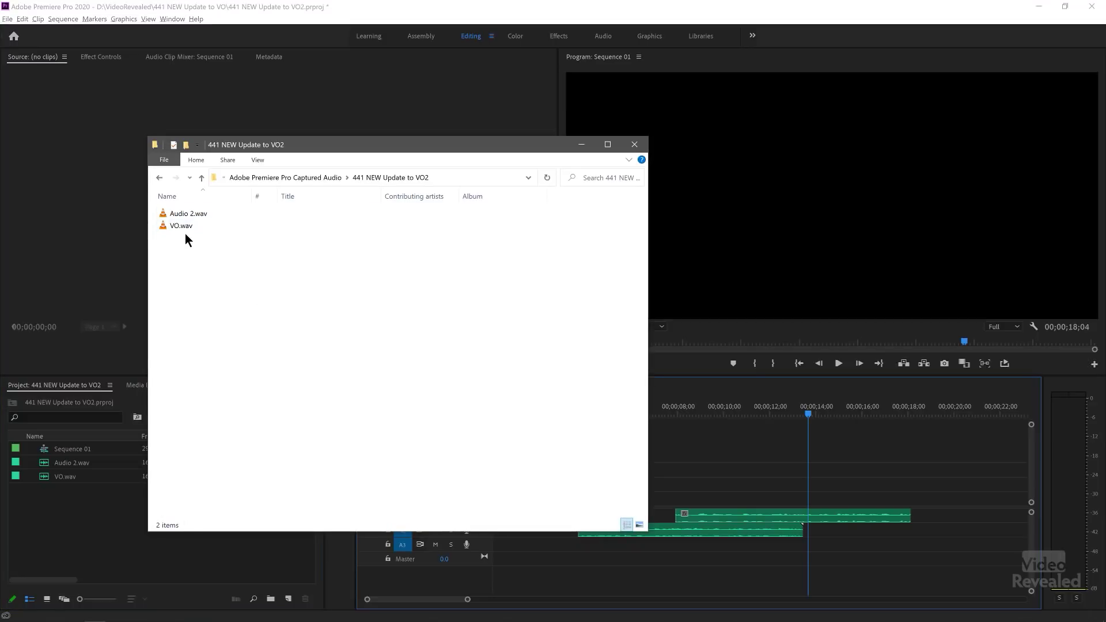
left_click(202, 178)
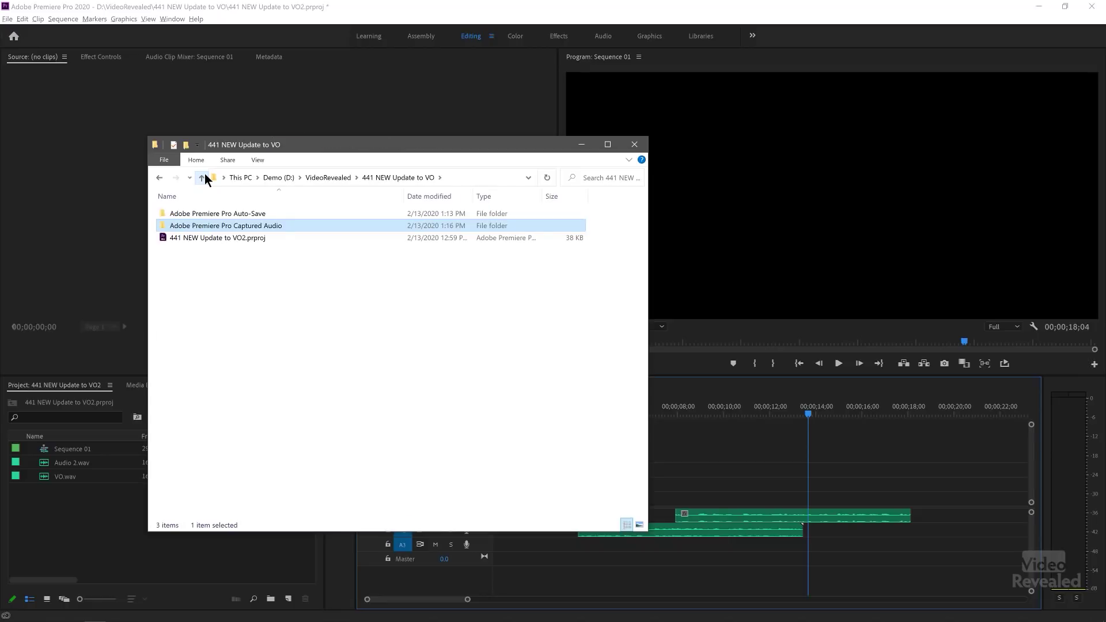
left_click(202, 178)
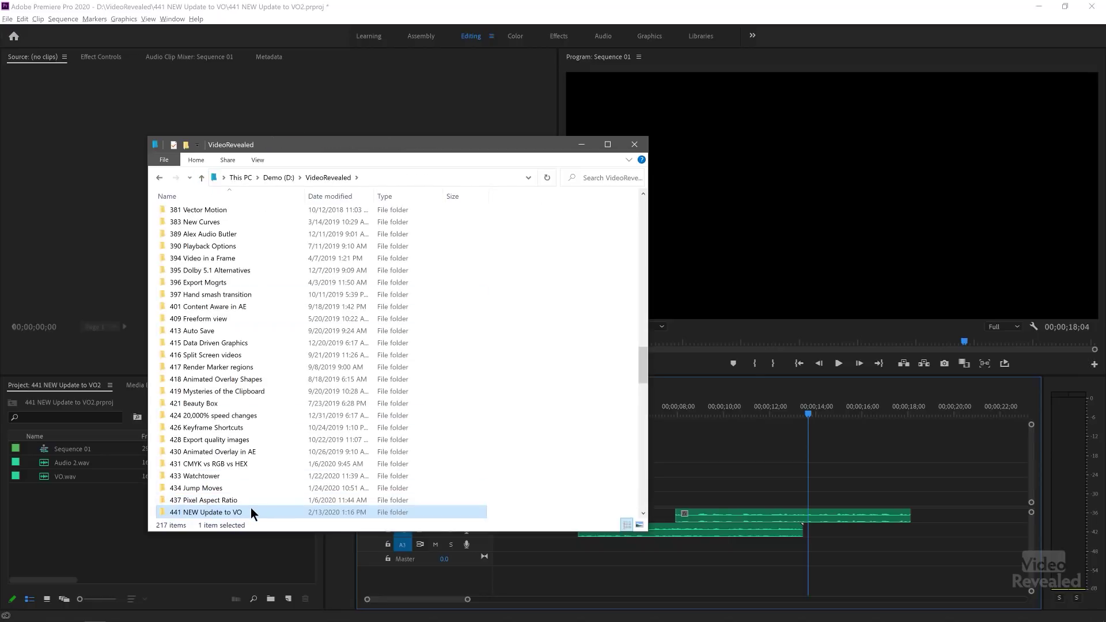
double_click(251, 510)
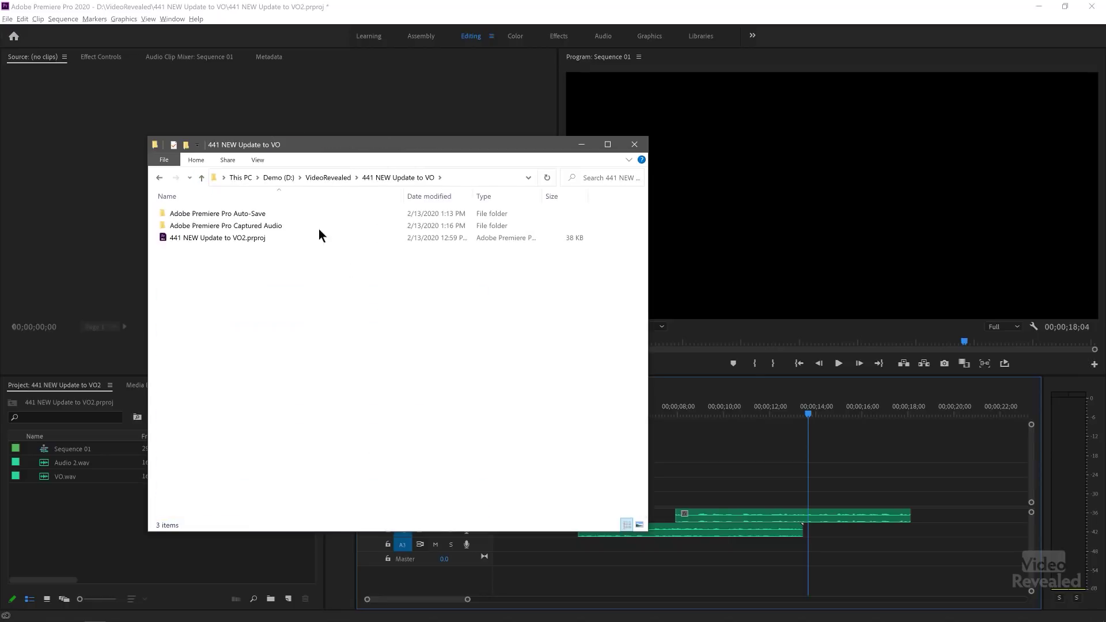
left_click(90, 537)
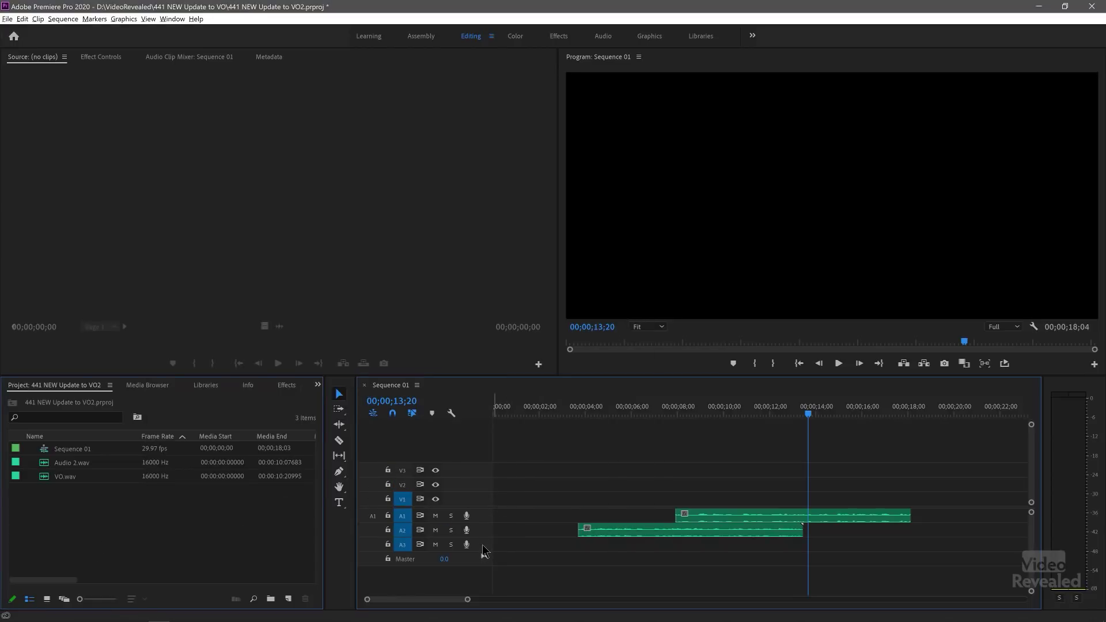
Turn off preroll and postroll in the voice-over record settings of track A3.
right_click(484, 550)
left_click(501, 527)
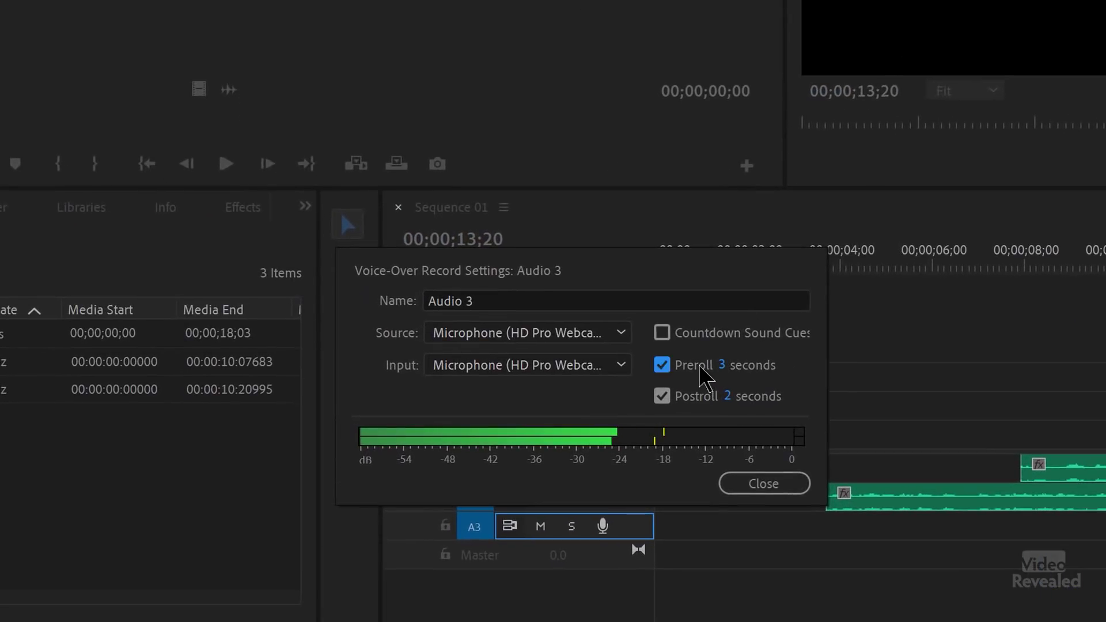
left_click(704, 402)
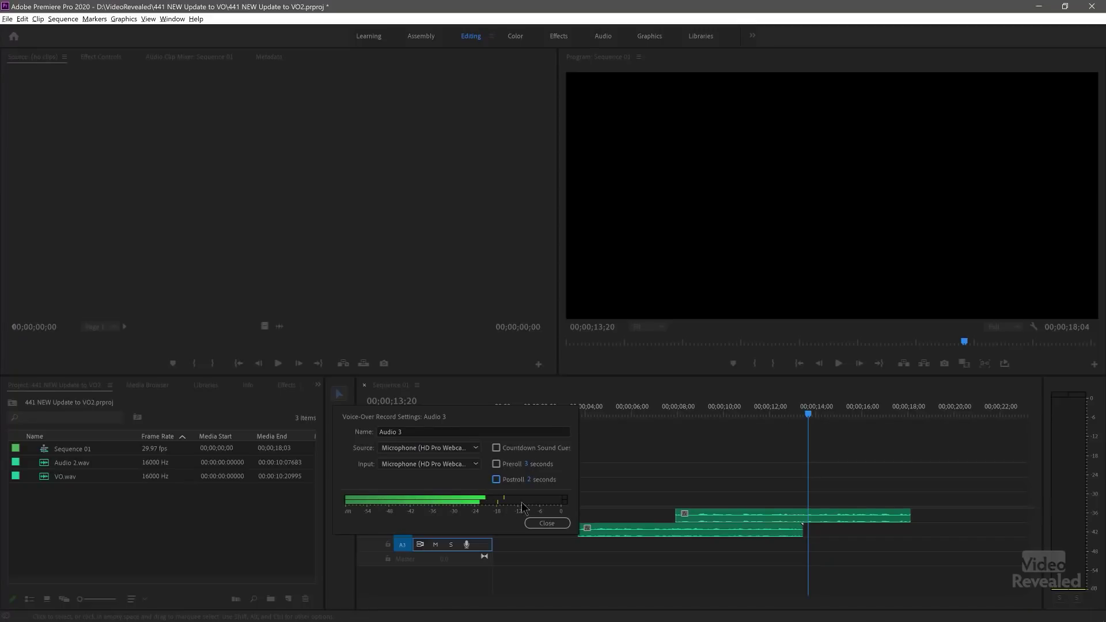
left_click(546, 524)
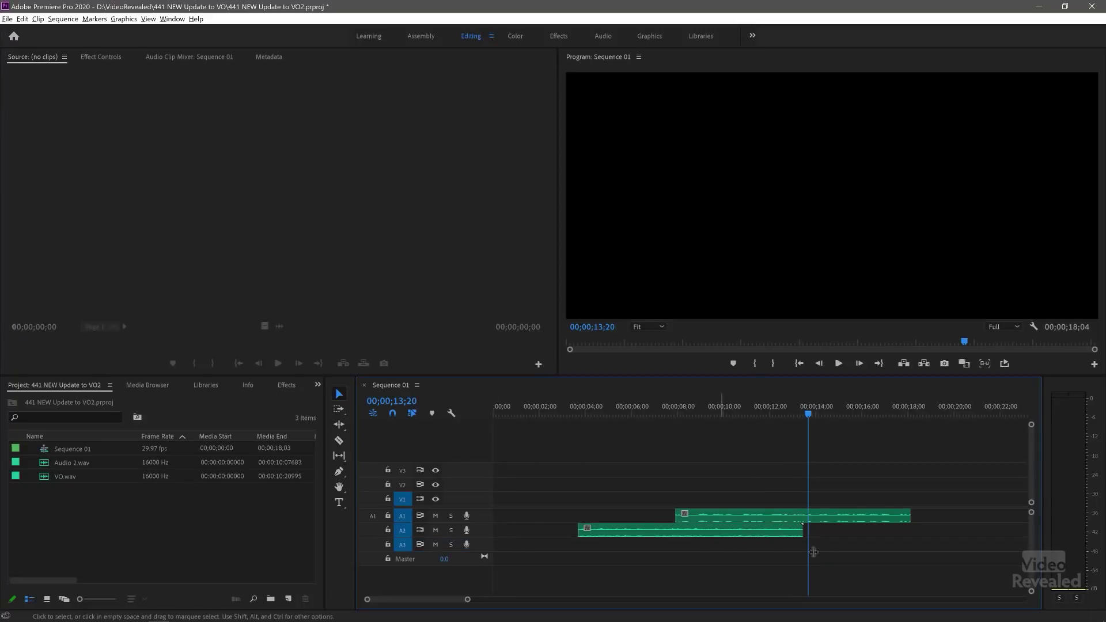
Move the playhead to about 2 seconds and record a voice-over of about 9 seconds on track A3.
left_click_drag(610, 415, 547, 415)
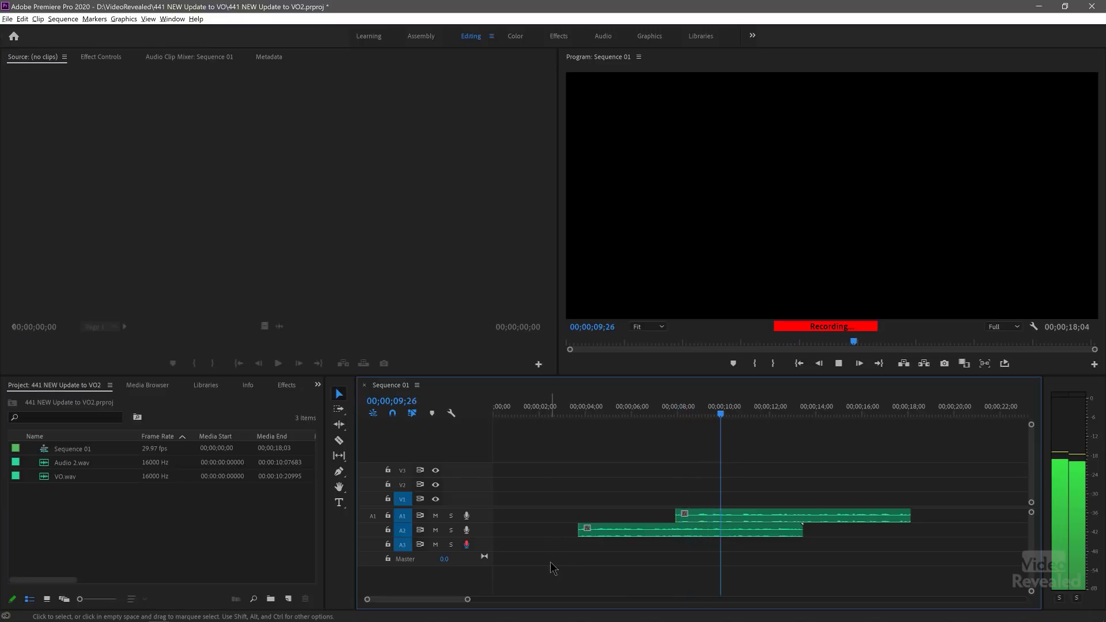
key("space")
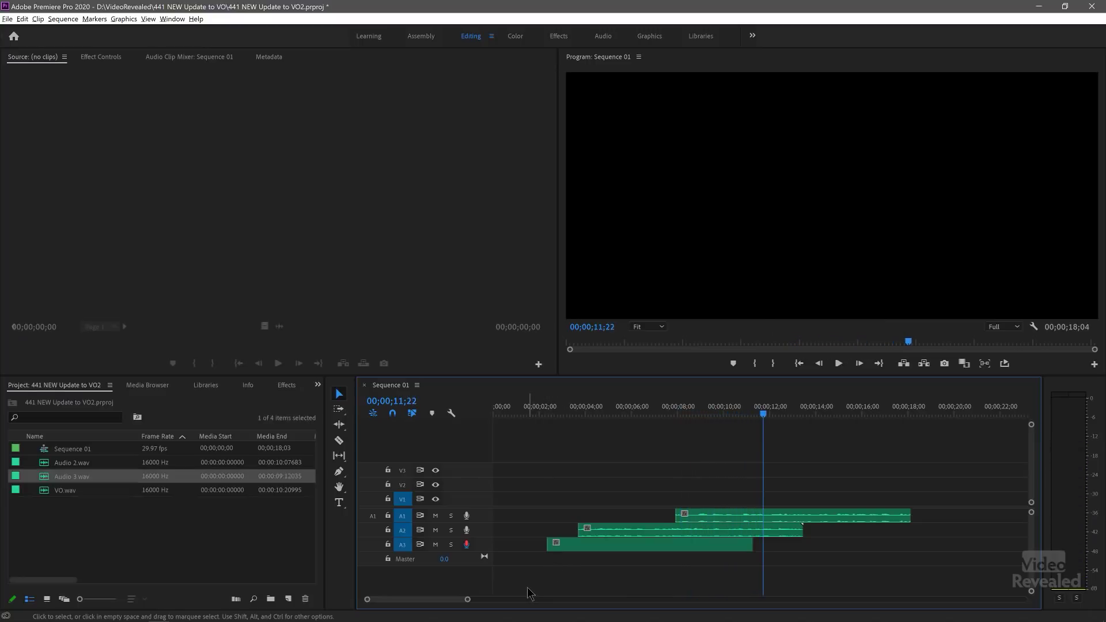
Increase the height of all audio tracks and play back the recordings from 00;00;02;09 with the system volume raised.
key("alt+equal")
key("alt+equal")
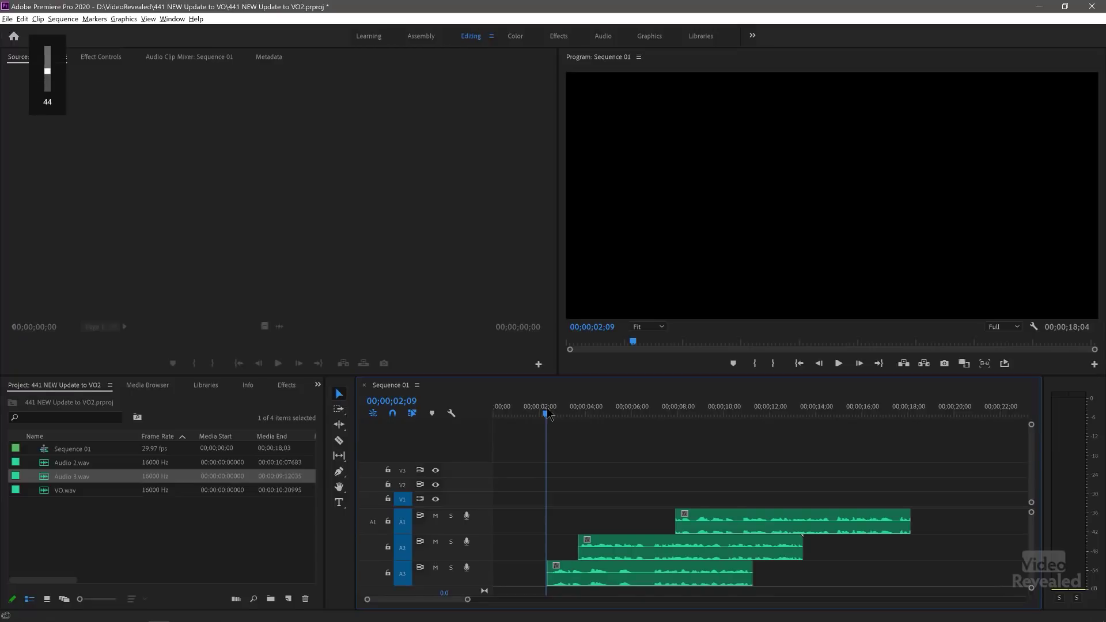
key("space")
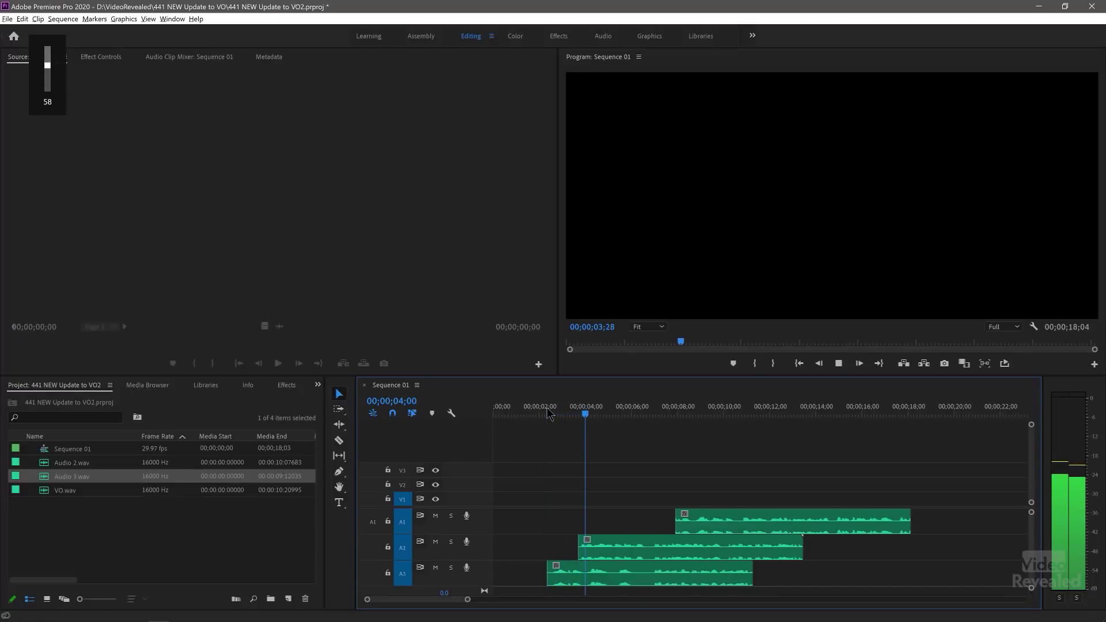
key("XF86AudioRaiseVolume")
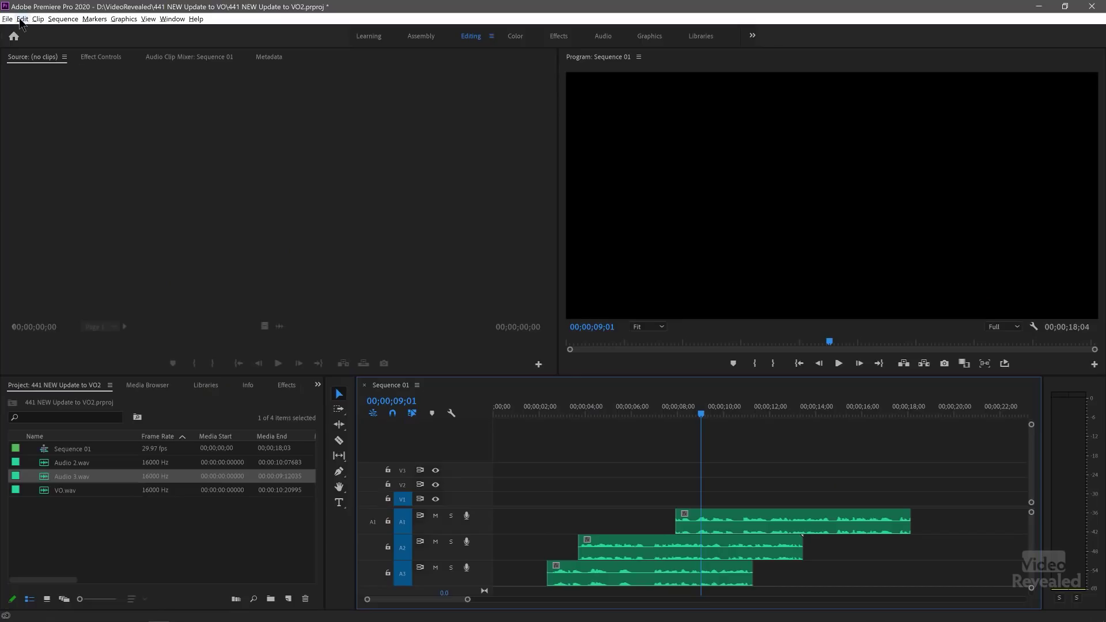
Enable muting of the input during timeline recording in the Audio preferences.
left_click(23, 19)
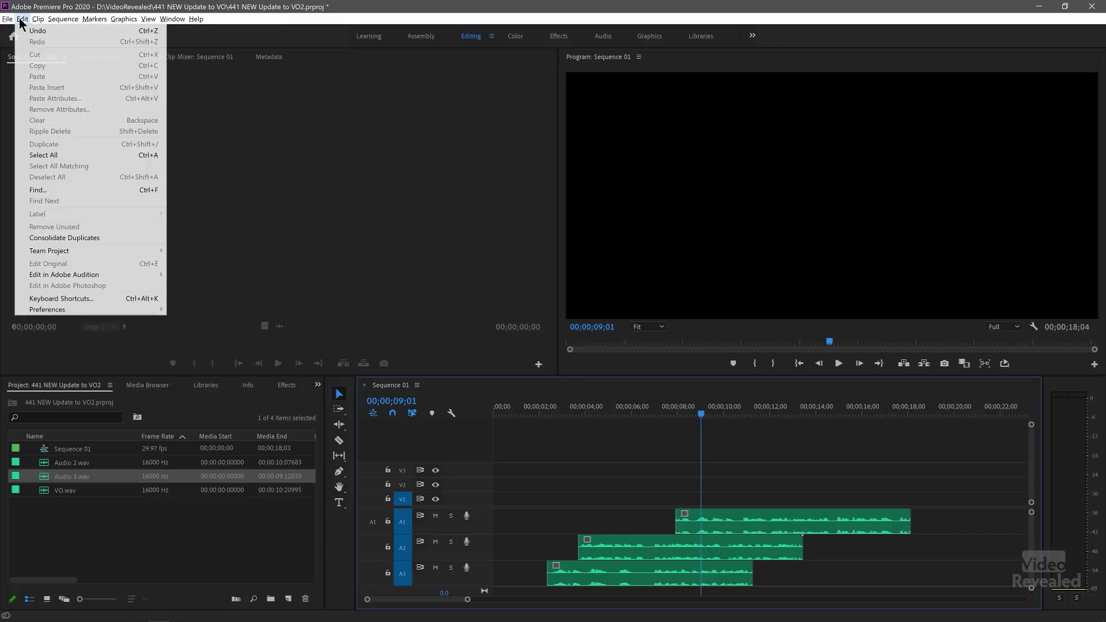
mouse_move(100, 314)
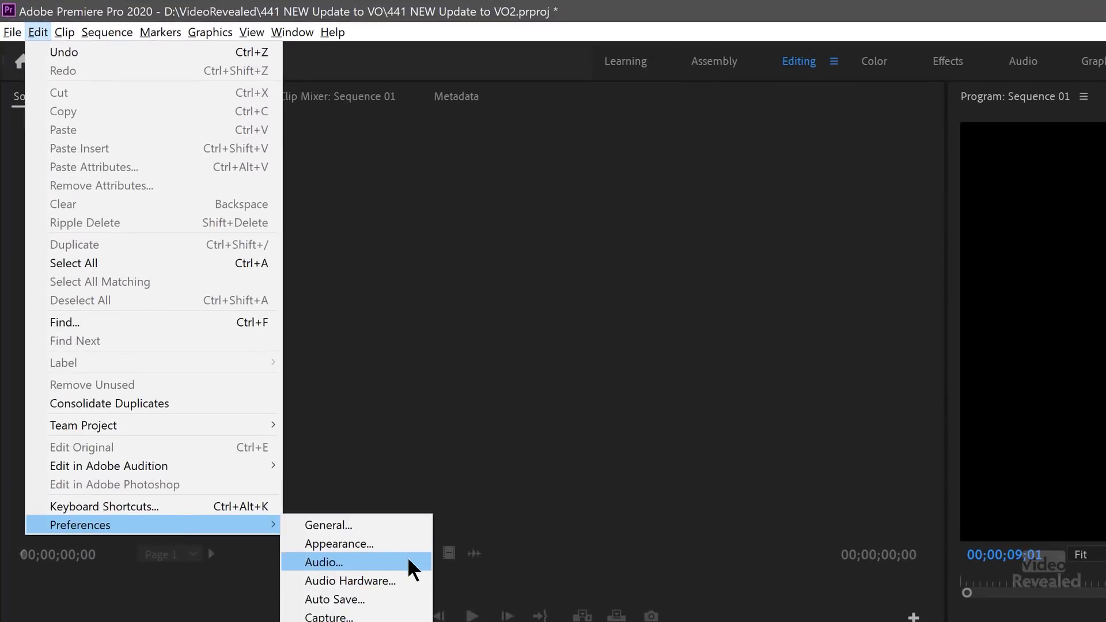
left_click(407, 557)
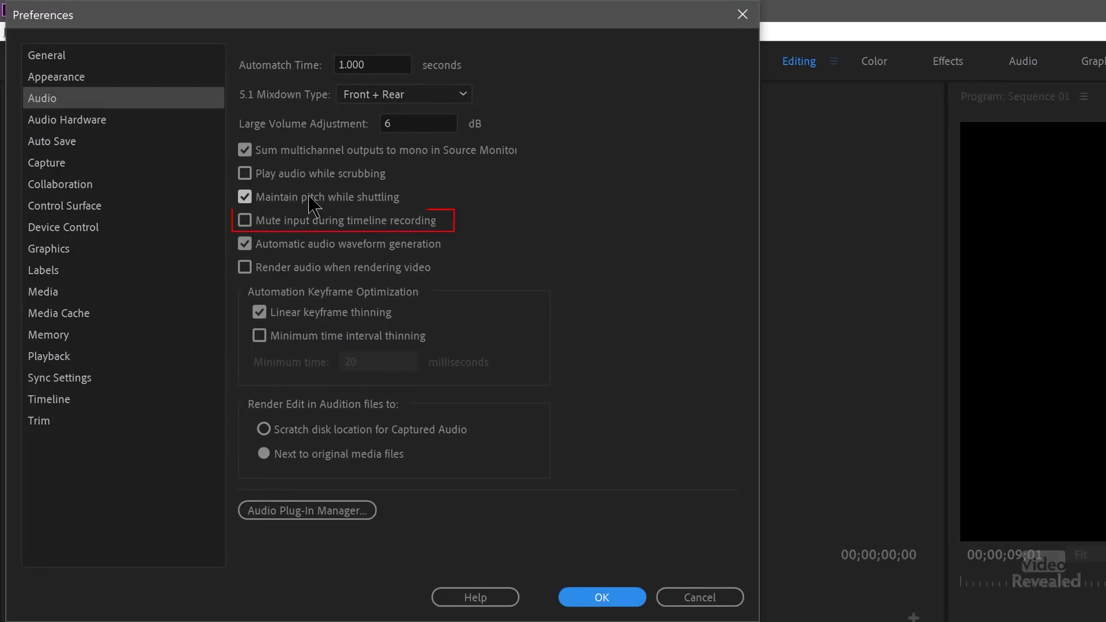
left_click(309, 225)
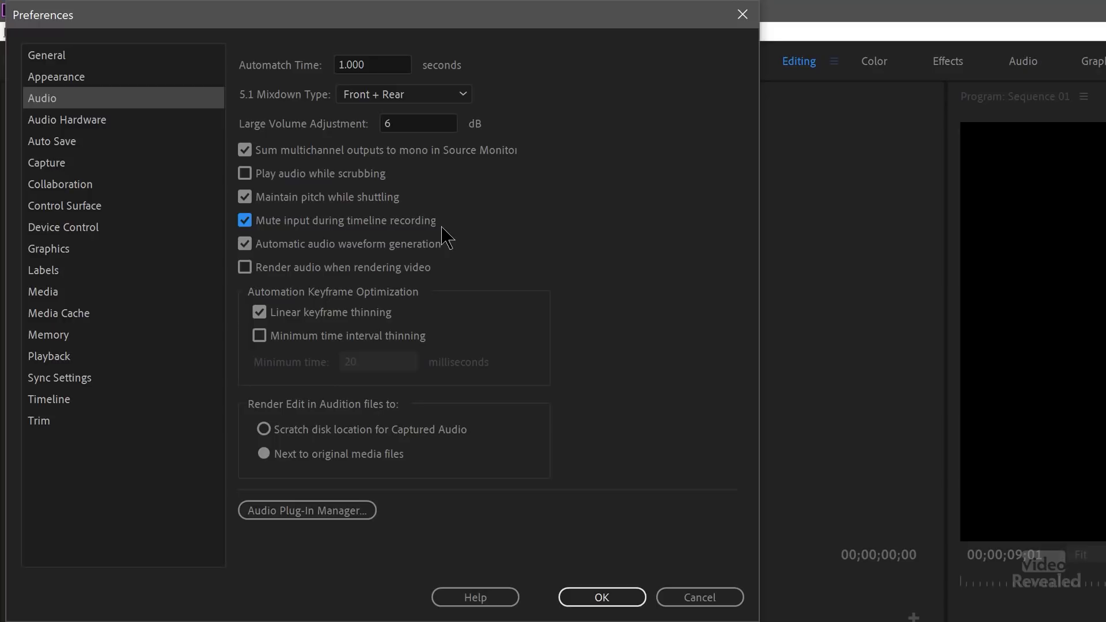
left_click(600, 597)
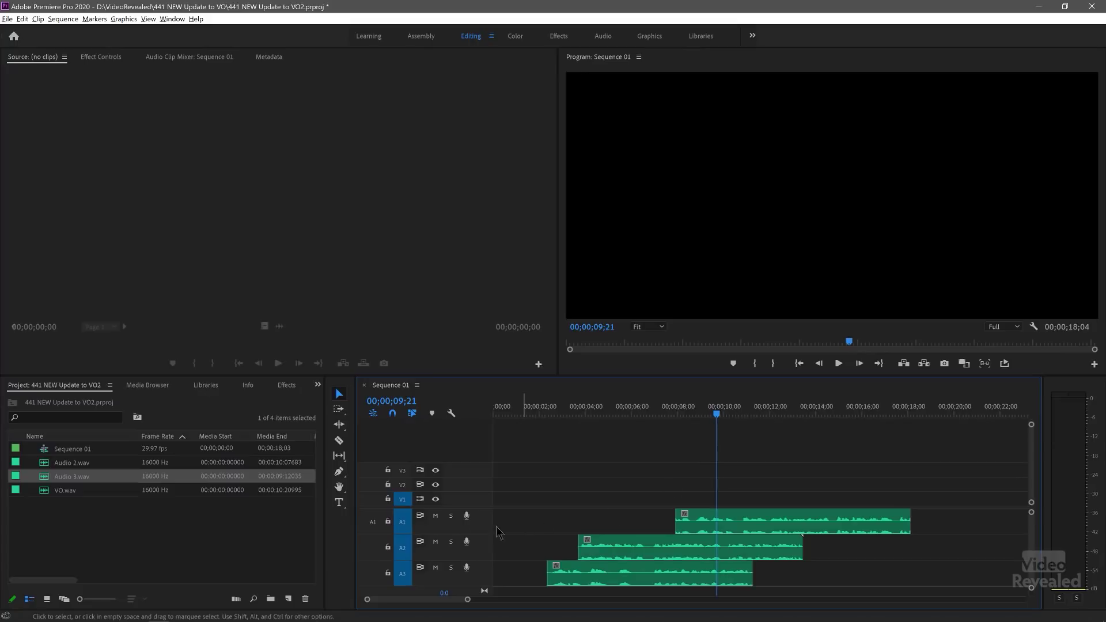
Lower the system playback volume to 78.
key("XF86AudioLowerVolume")
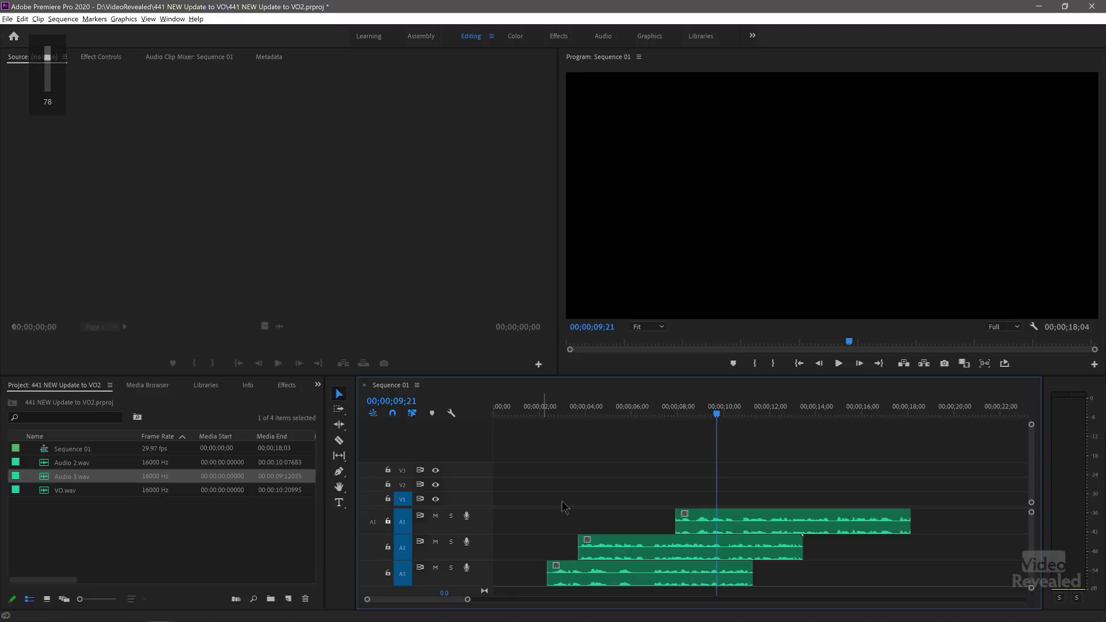
Move the playhead to 00;00;06;10 and record a voice-over of about 5 seconds on track A1.
left_click_drag(678, 410, 644, 414)
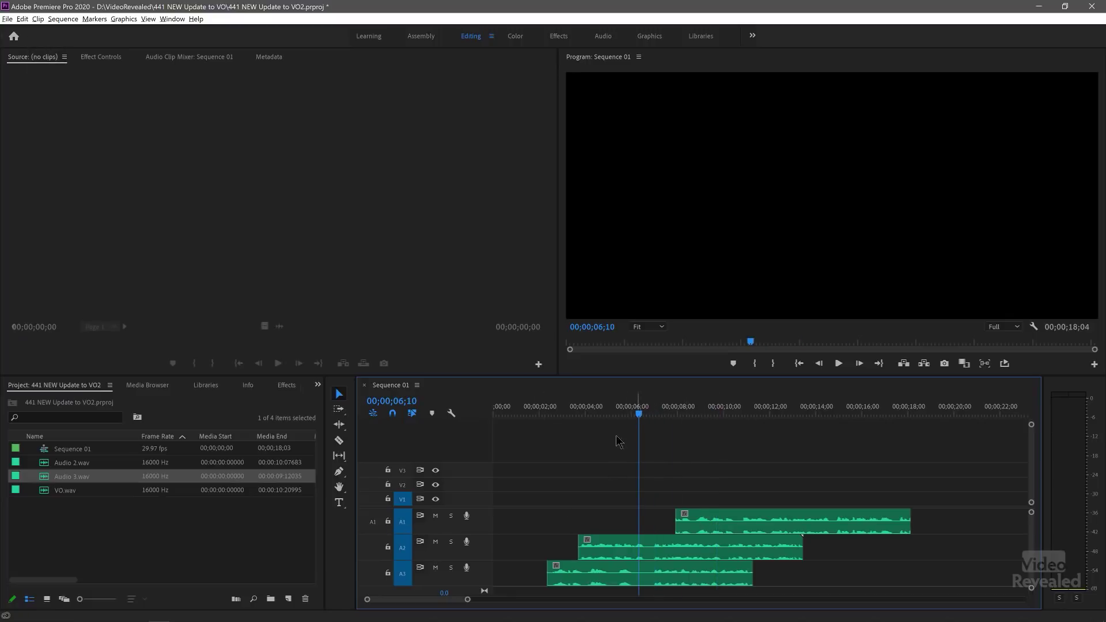
left_click(467, 516)
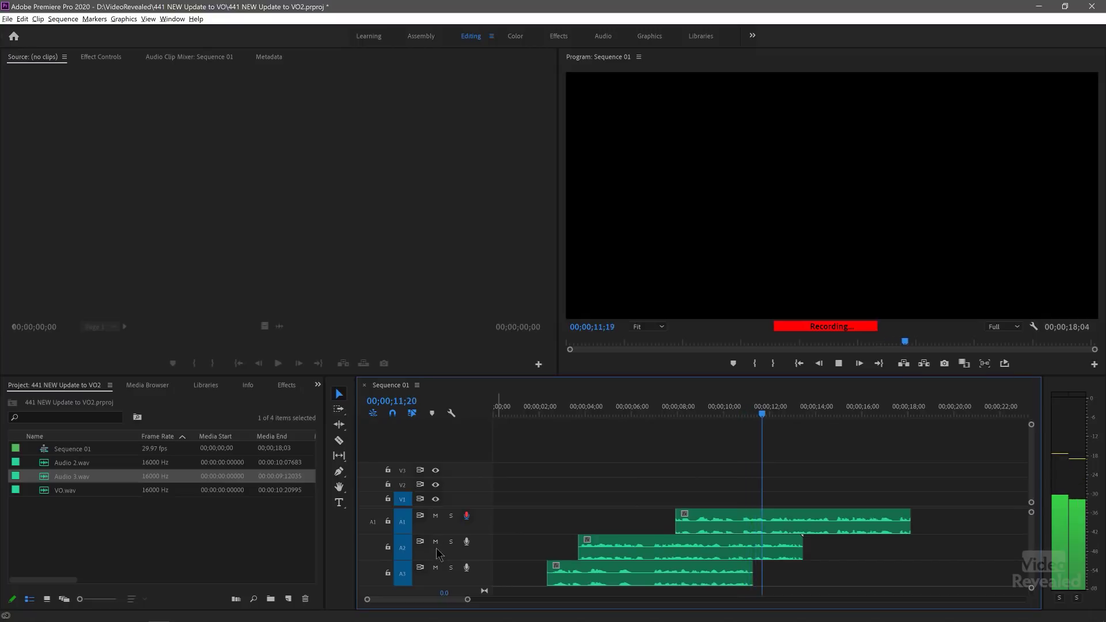
key("space")
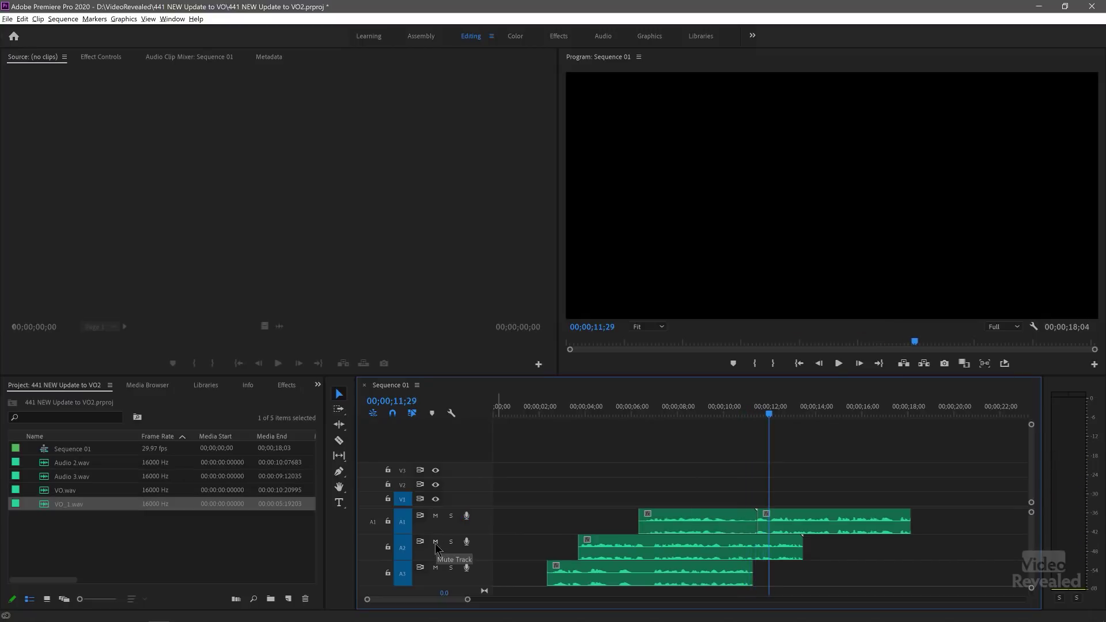
Mute tracks A2 and A3, and record a voice-over of about 11 seconds on track A1 from about 3.4 seconds.
left_click(435, 542)
left_click(436, 569)
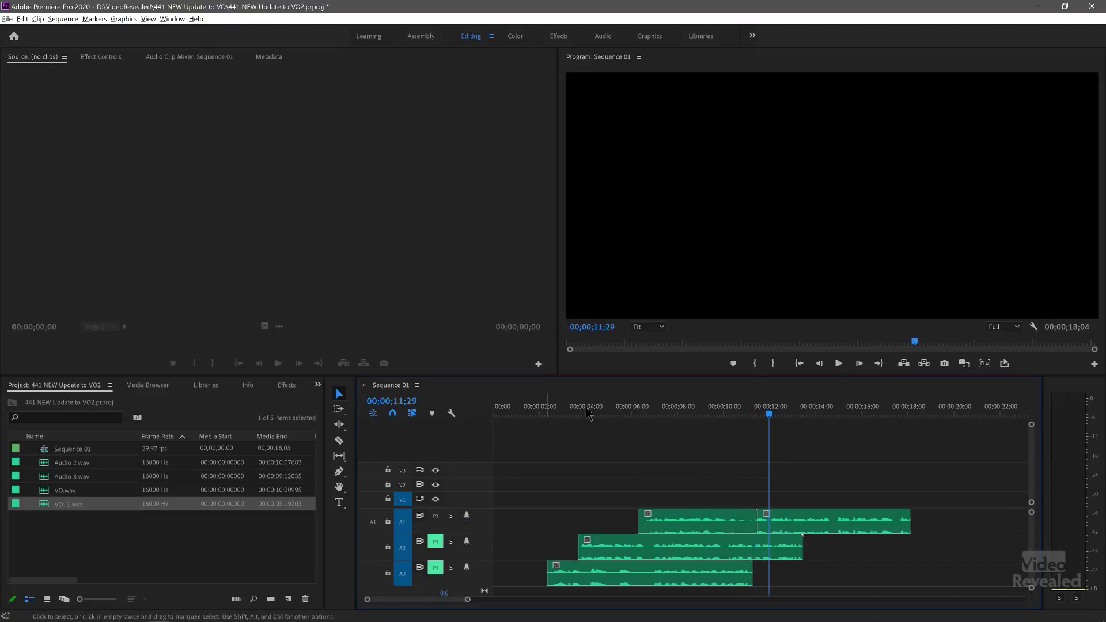
left_click(572, 409)
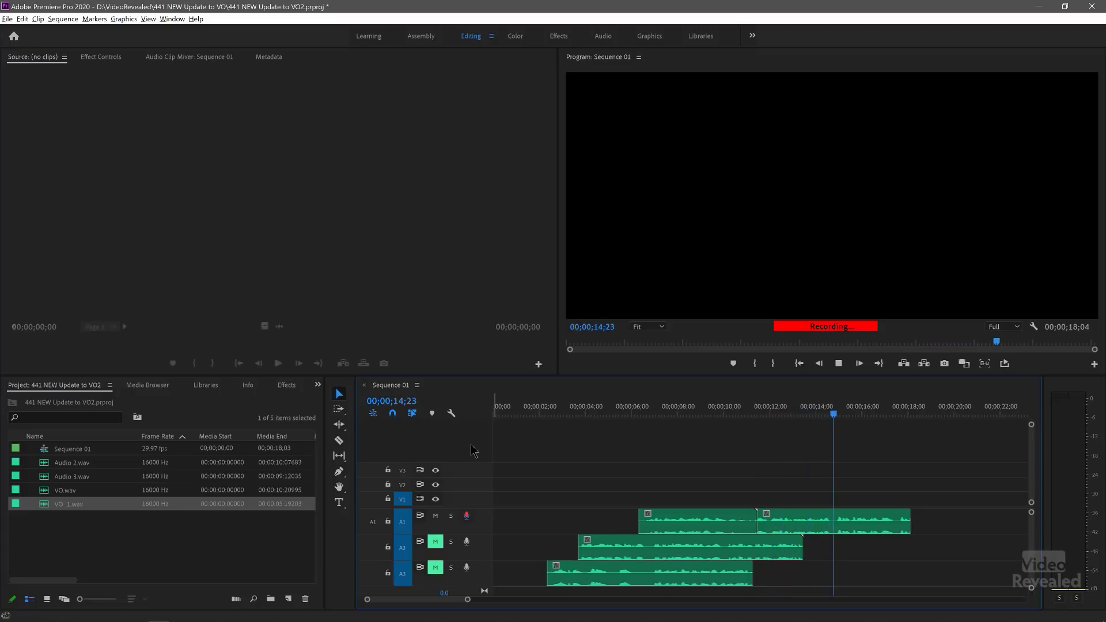
key("space")
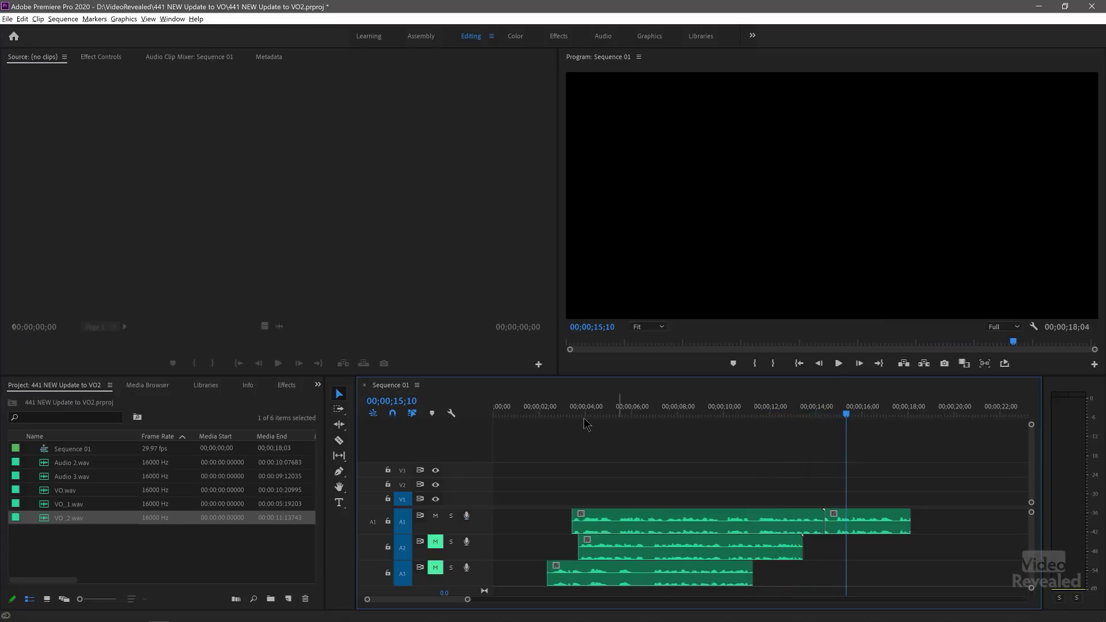
Play back the newest A1 recording from just before its start.
left_click(567, 410)
key("space")
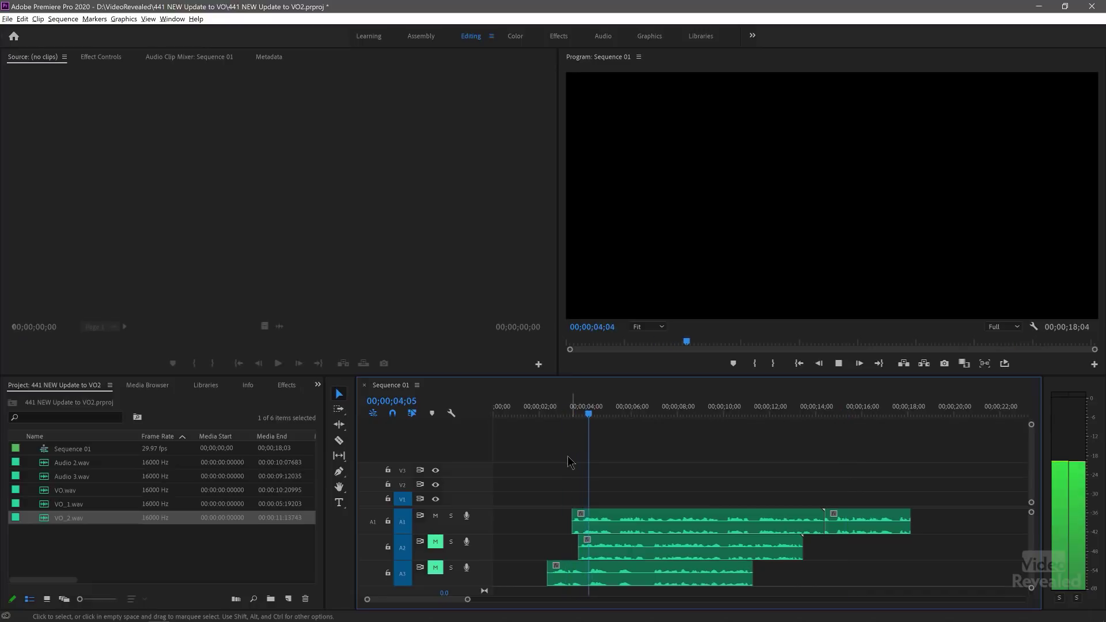